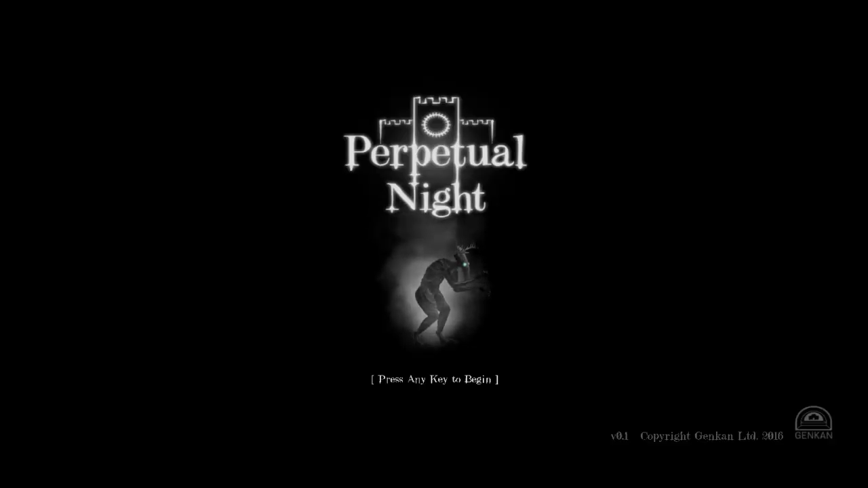
key(Return)
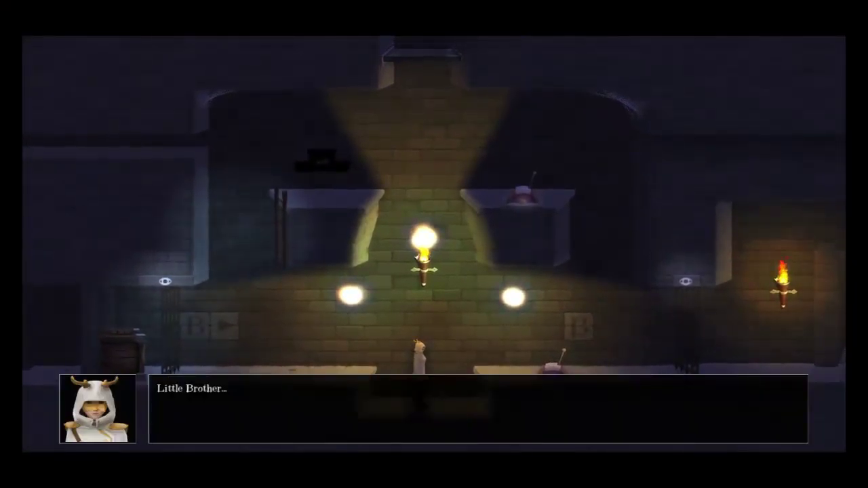
key(Return)
key(Return)
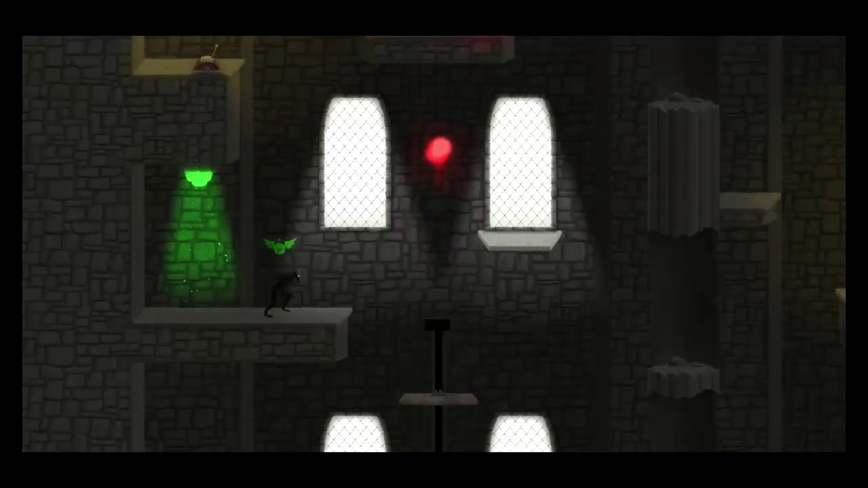
key(Right)
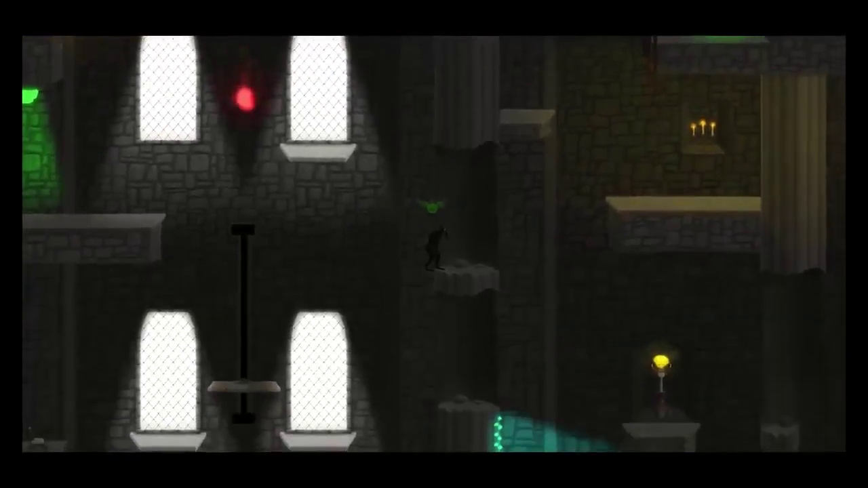
key(Up)
key(Down)
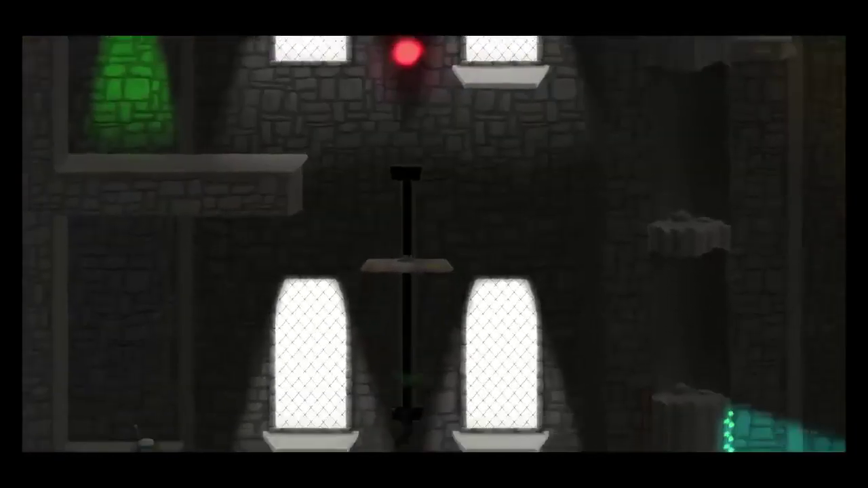
key(Right)
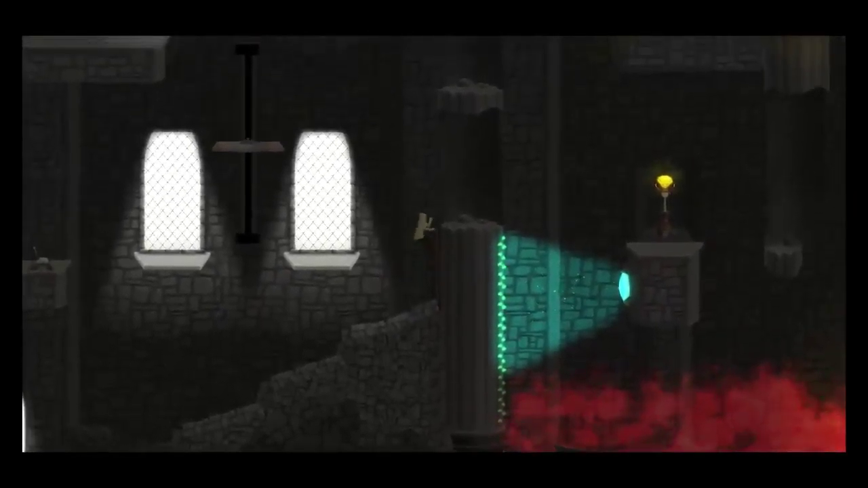
key(Up)
key(Left)
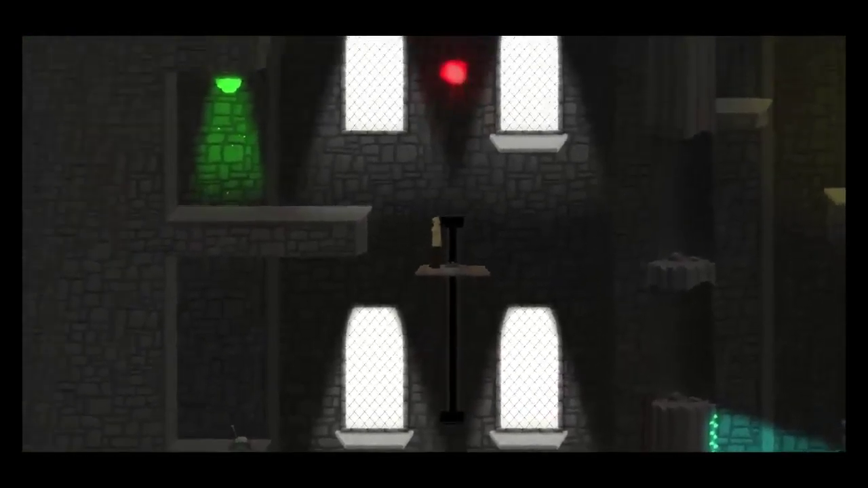
key(Up)
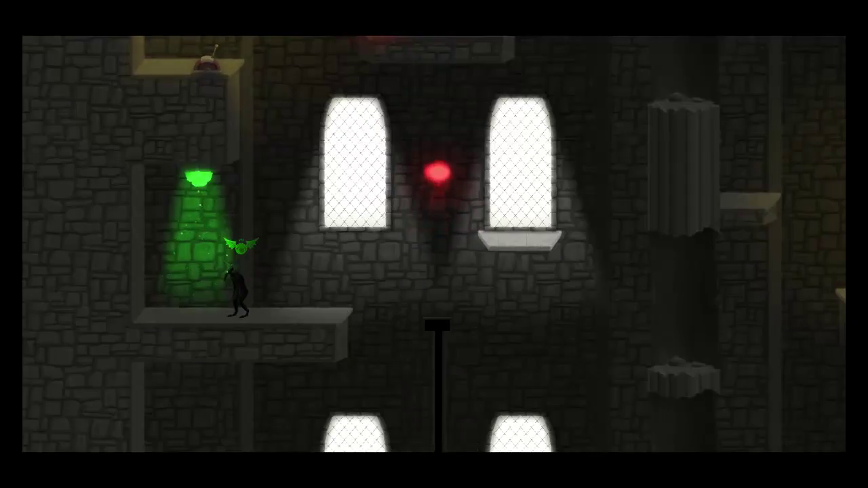
key(Right)
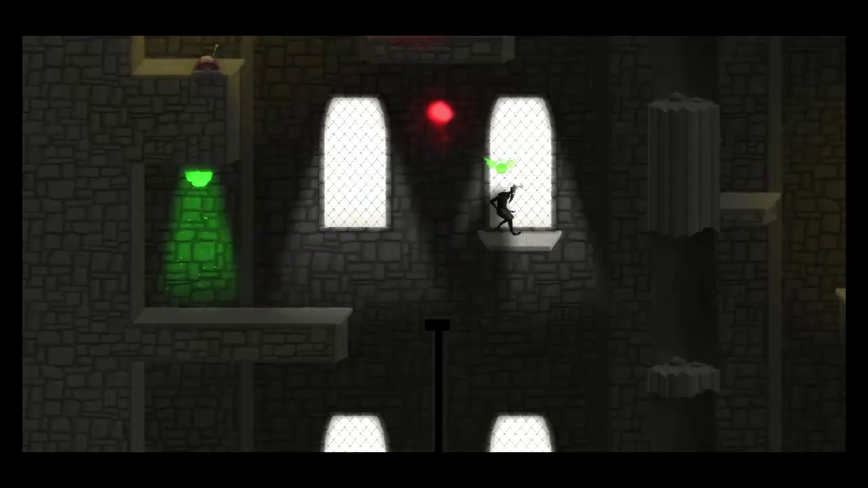
key(Up)
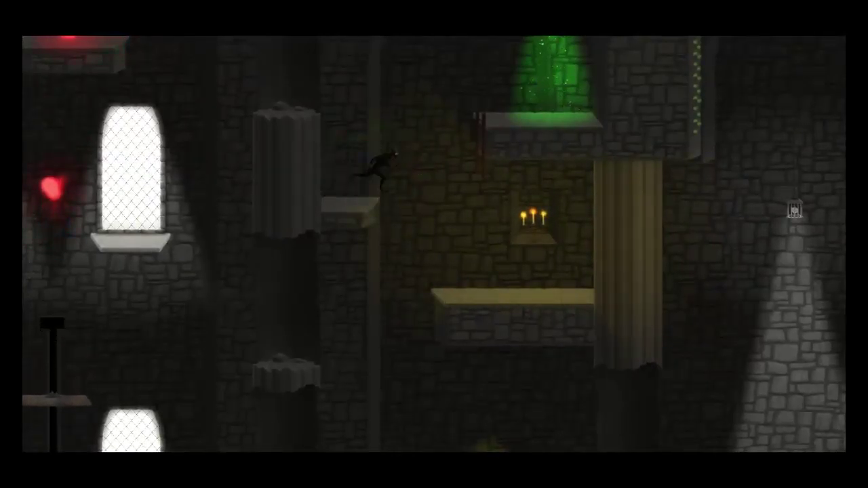
key(Up)
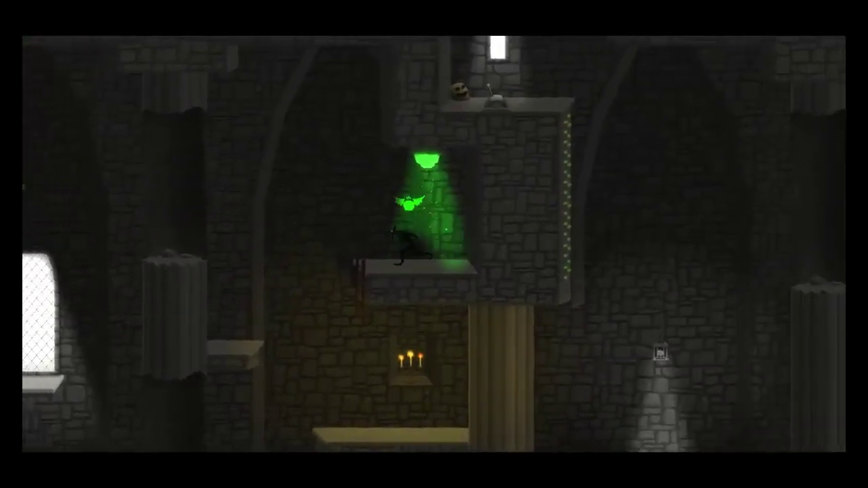
key(Up)
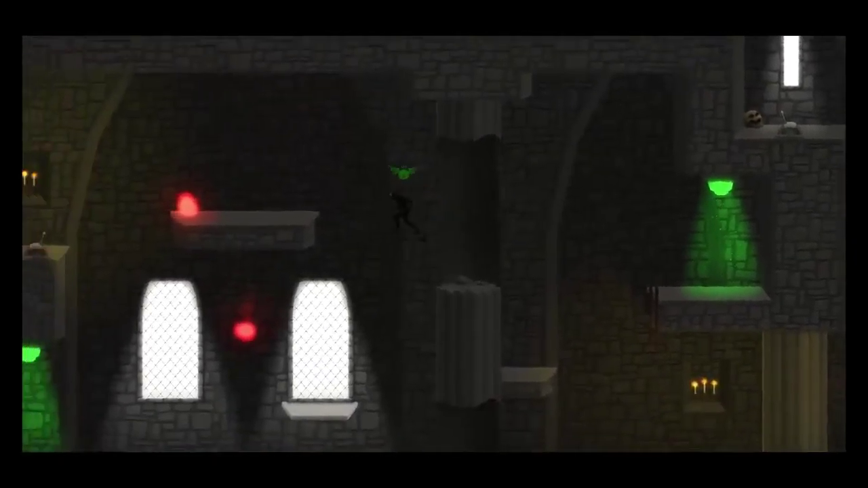
key(Up)
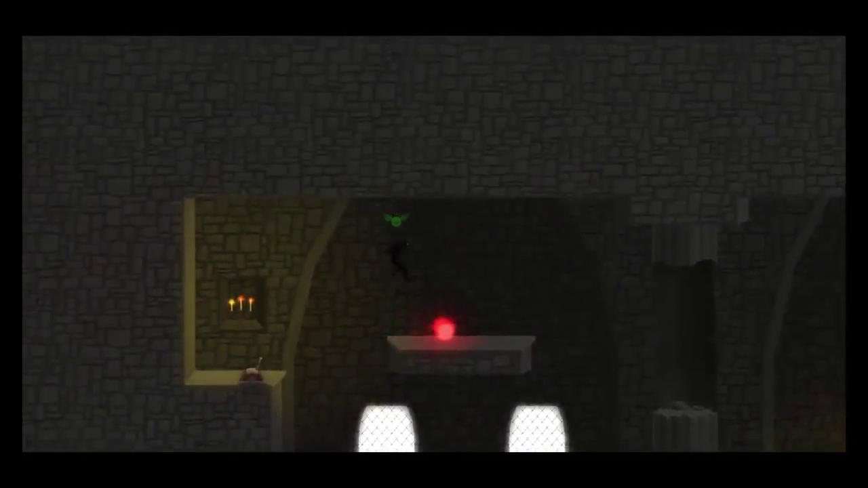
key(Down)
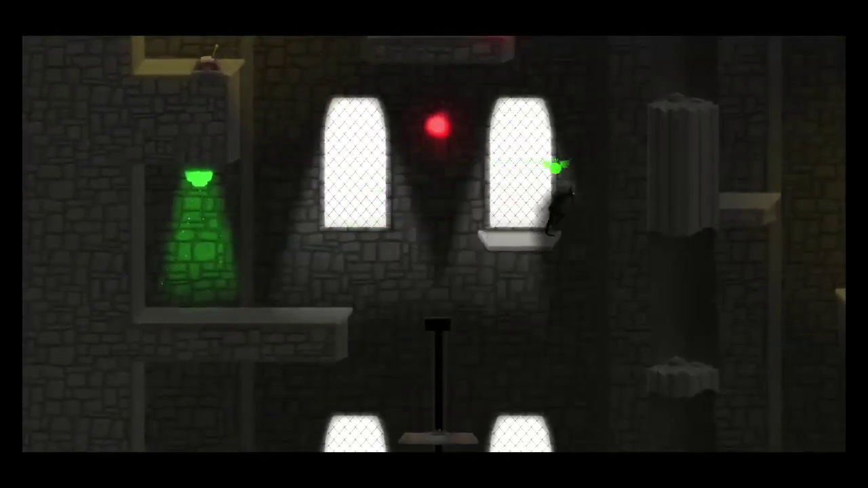
key(Right)
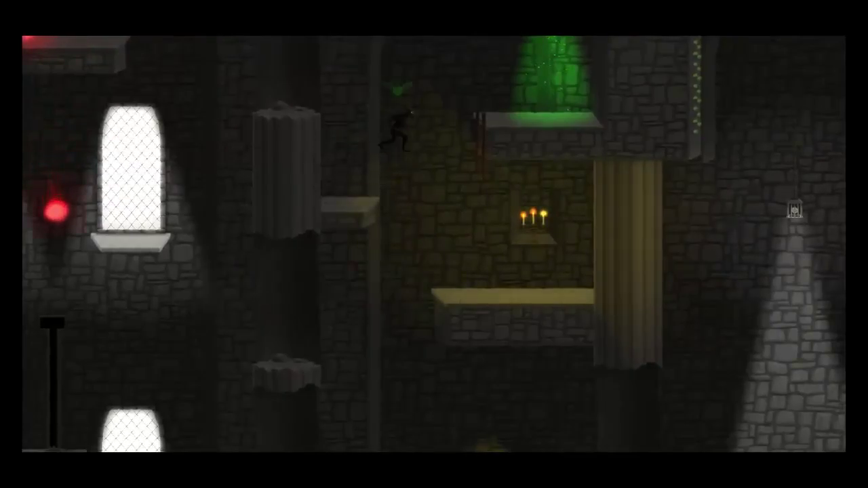
key(Up)
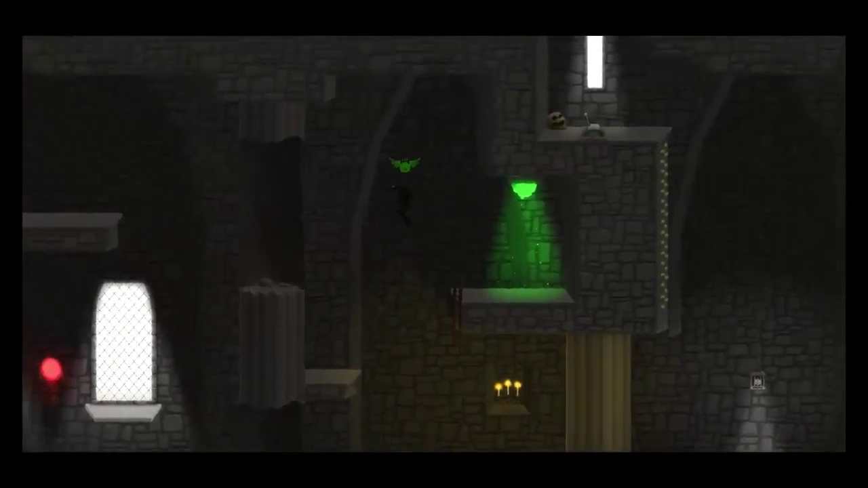
key(Left)
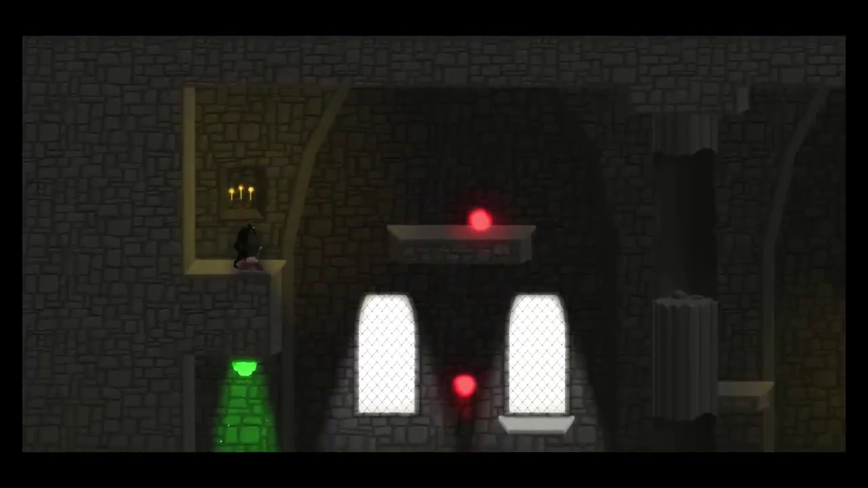
key(Down)
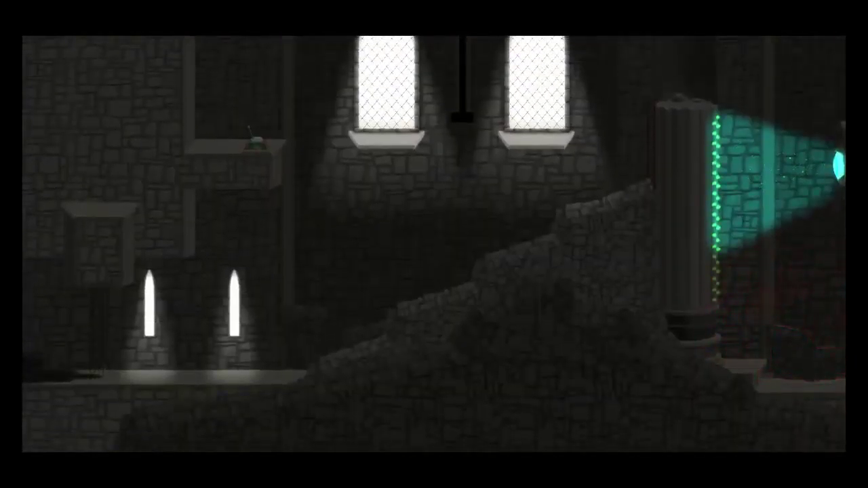
key(Up)
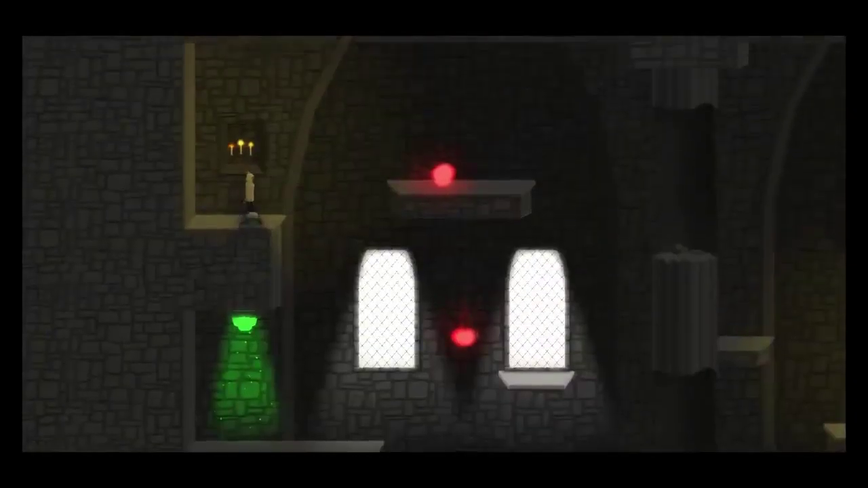
key(Right)
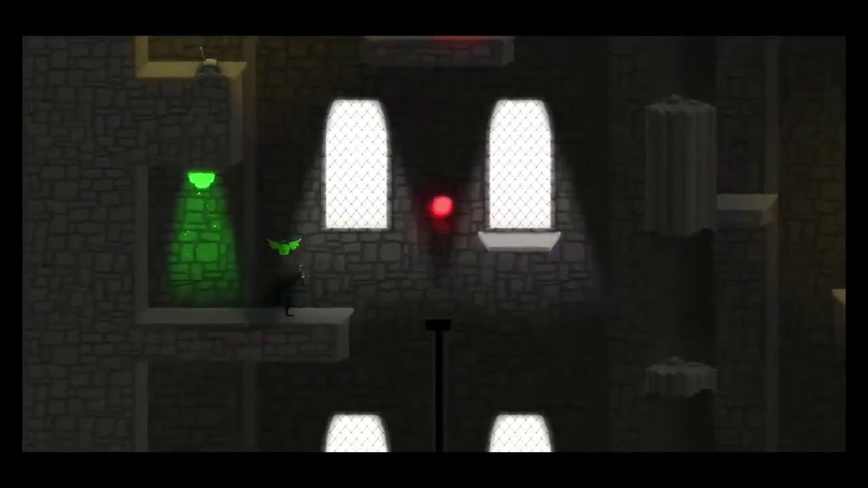
key(Left)
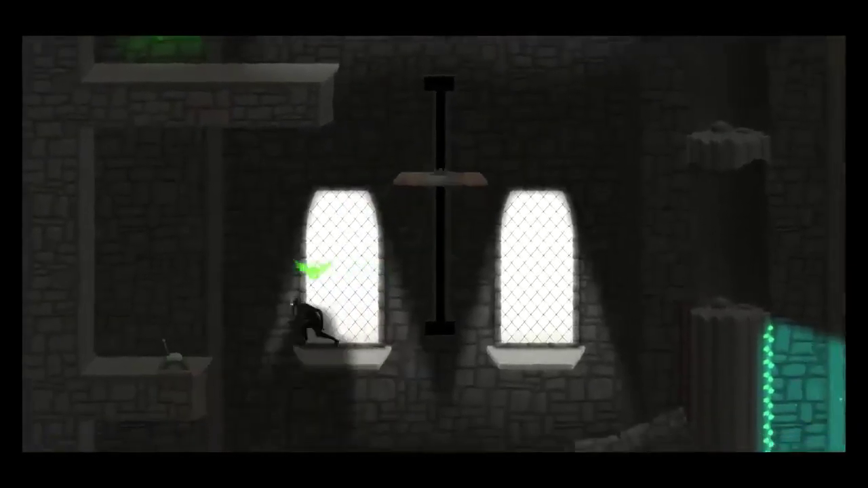
key(Left)
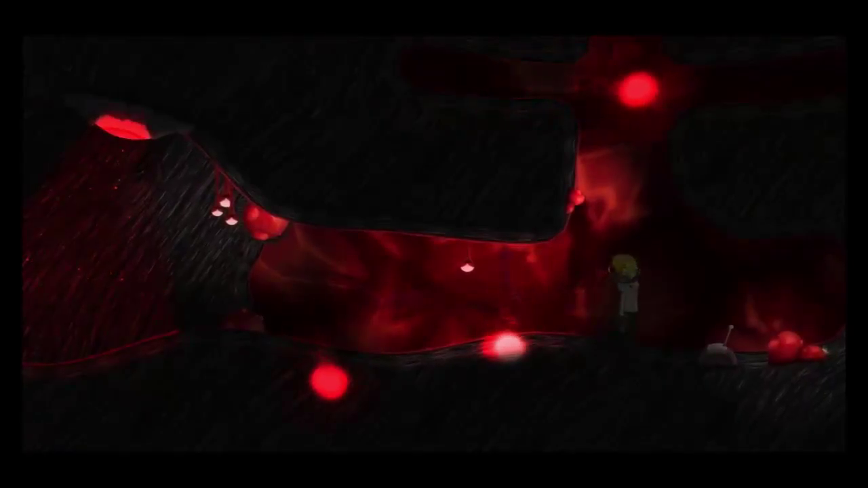
key(Right)
key(Right)
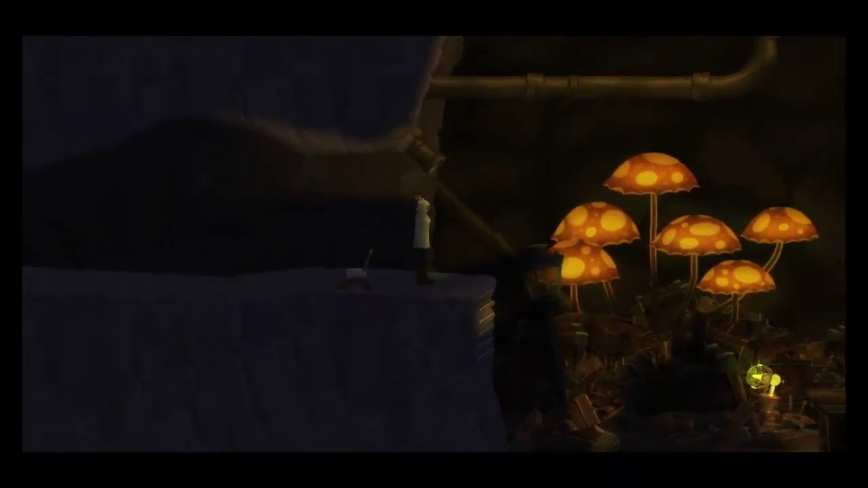
key(Left)
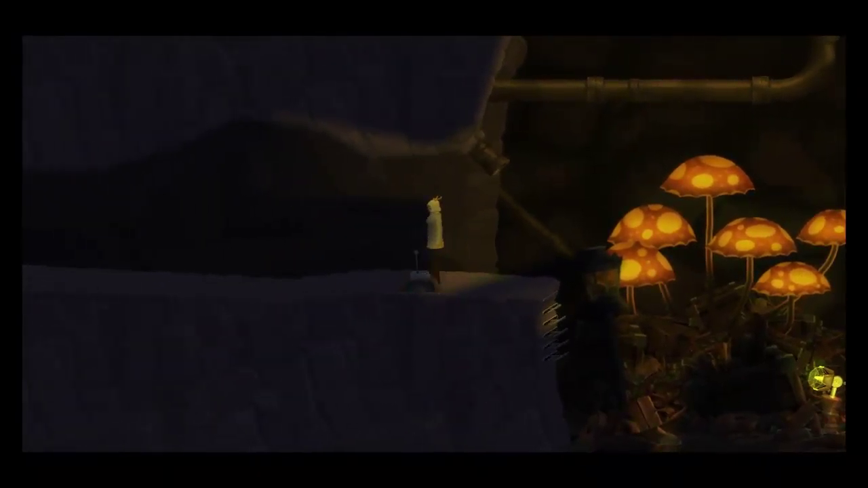
key(Right)
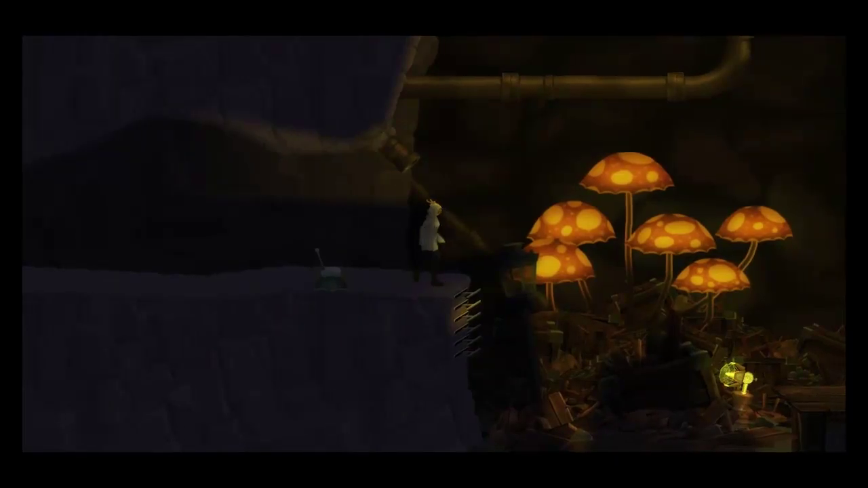
key(Right)
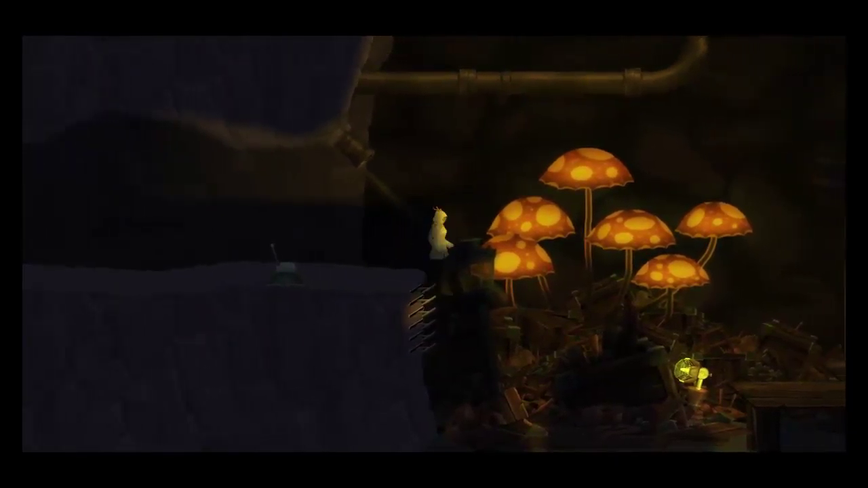
key(Right)
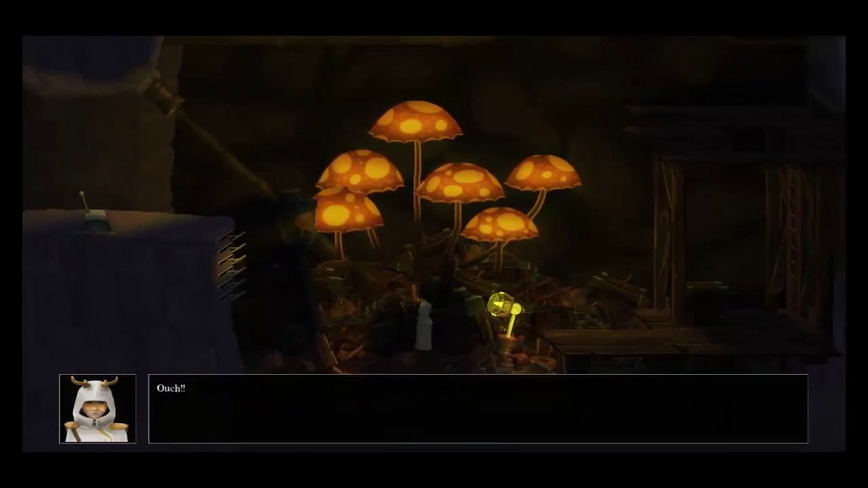
key(Return)
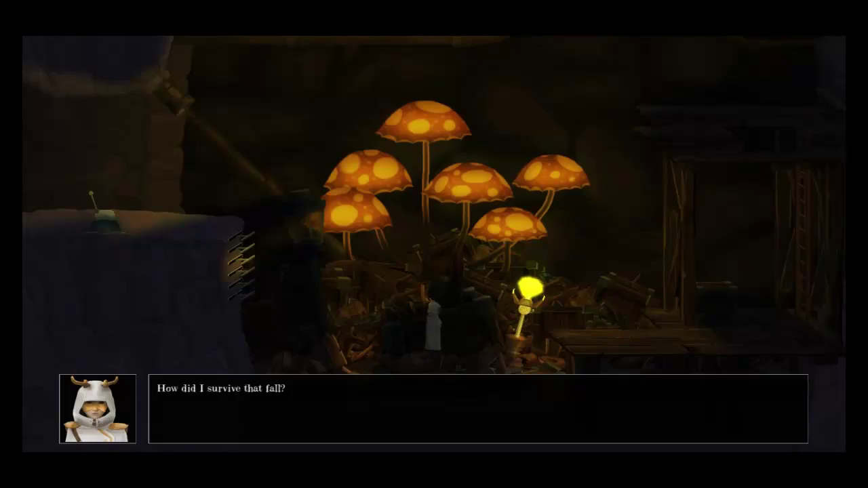
key(Return)
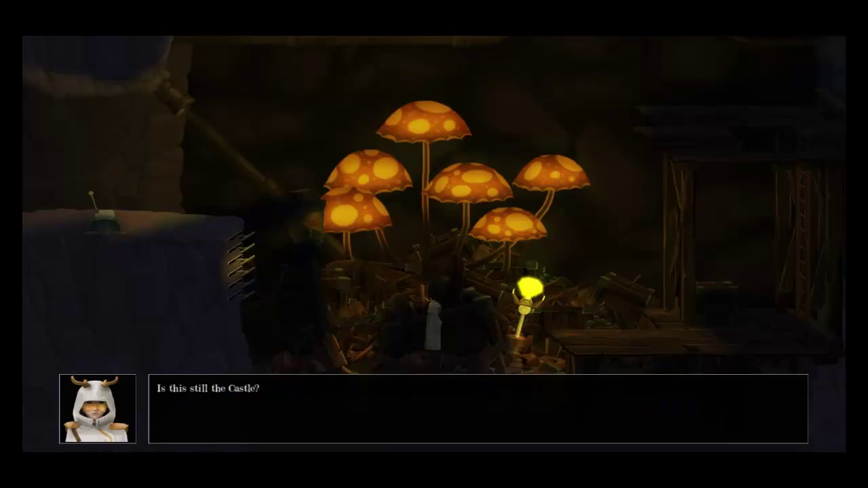
key(Return)
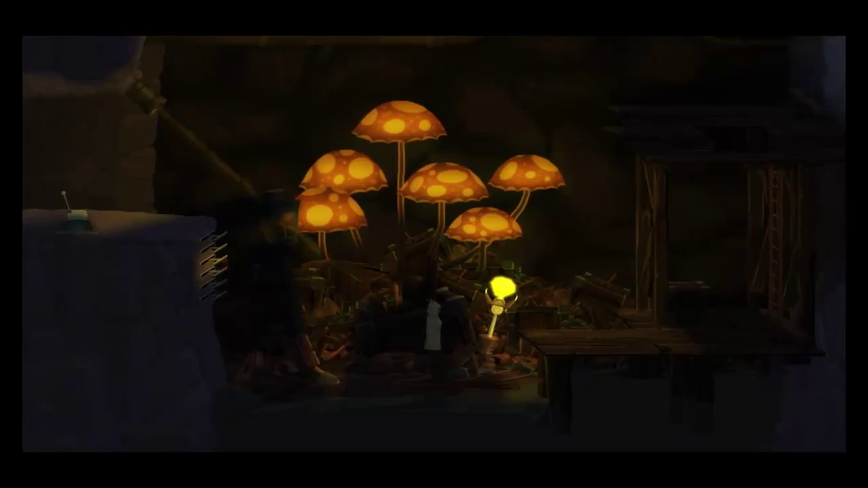
key(Right)
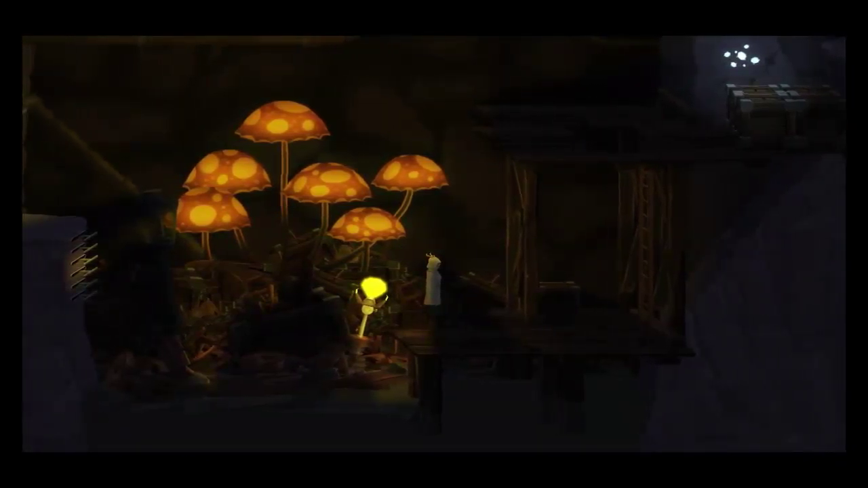
key(Right)
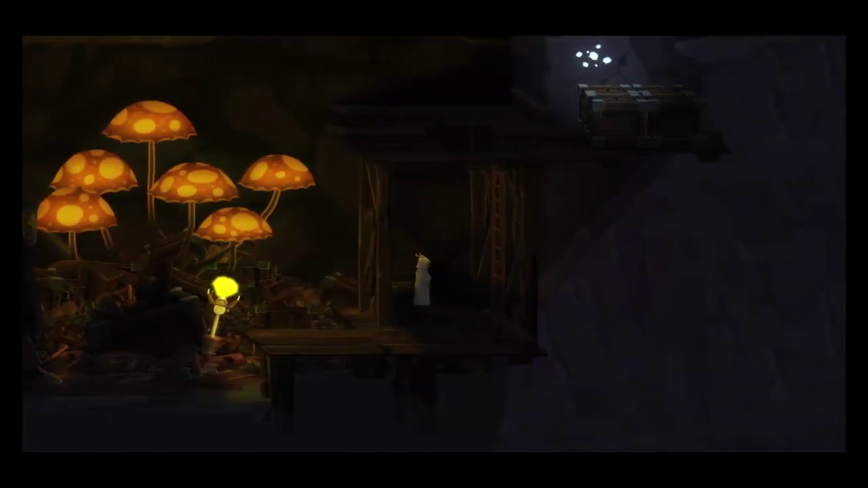
key(Up)
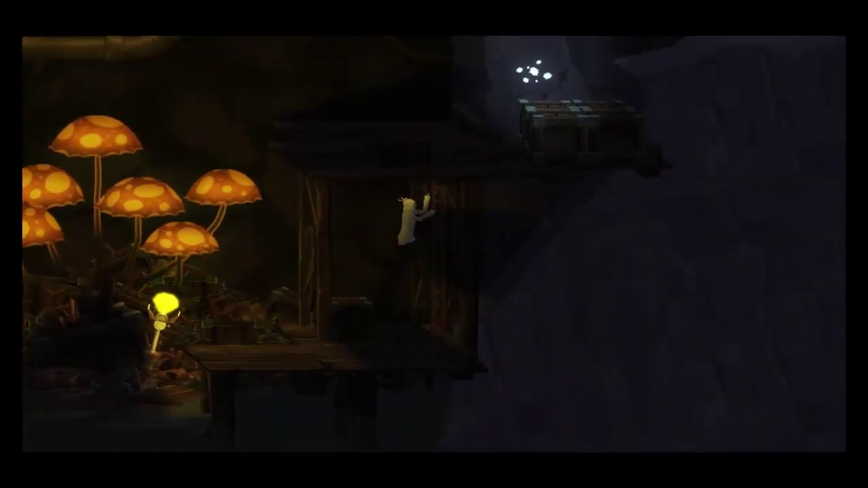
key(Up)
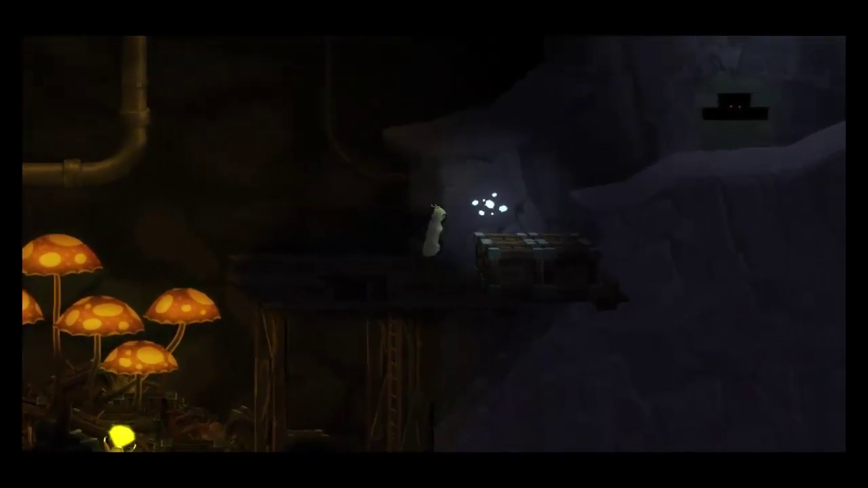
key(Left)
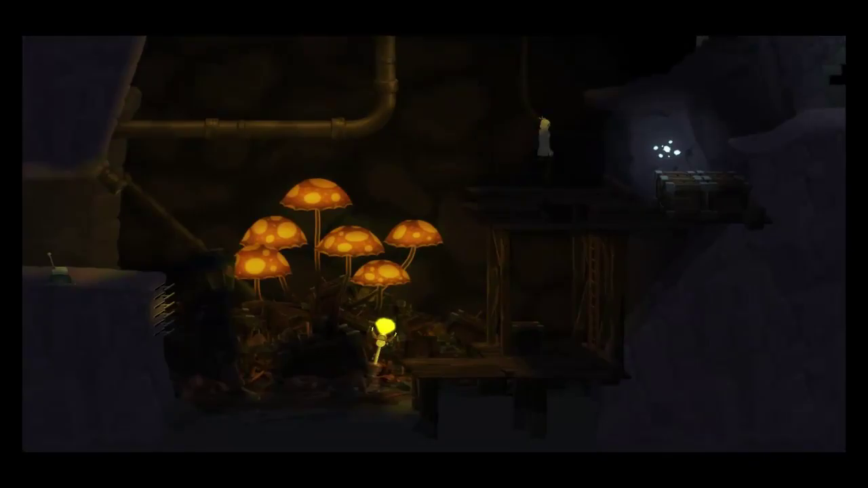
key(Right)
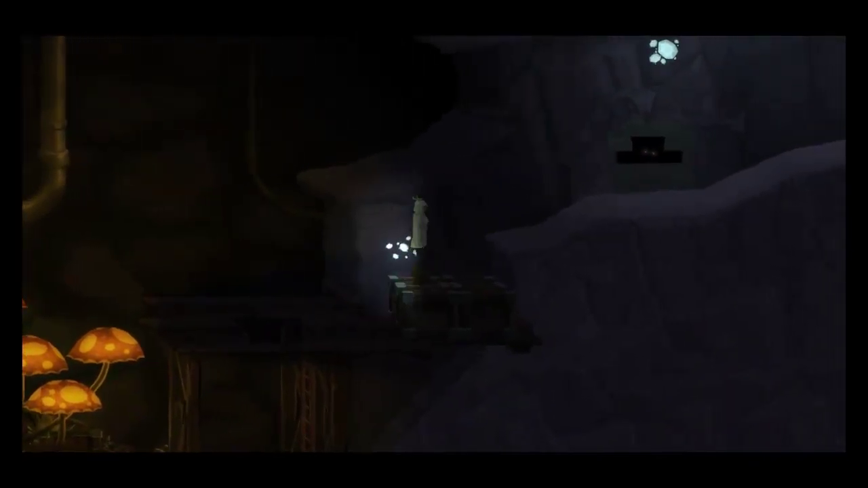
key(Up)
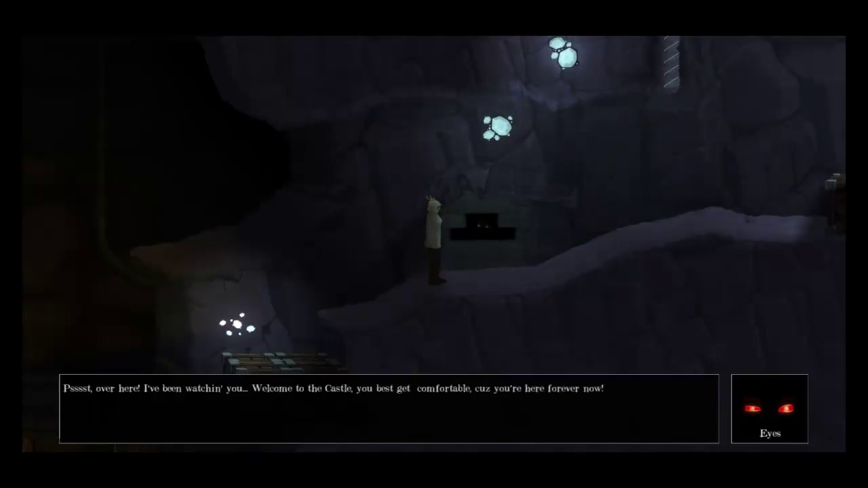
click(434, 407)
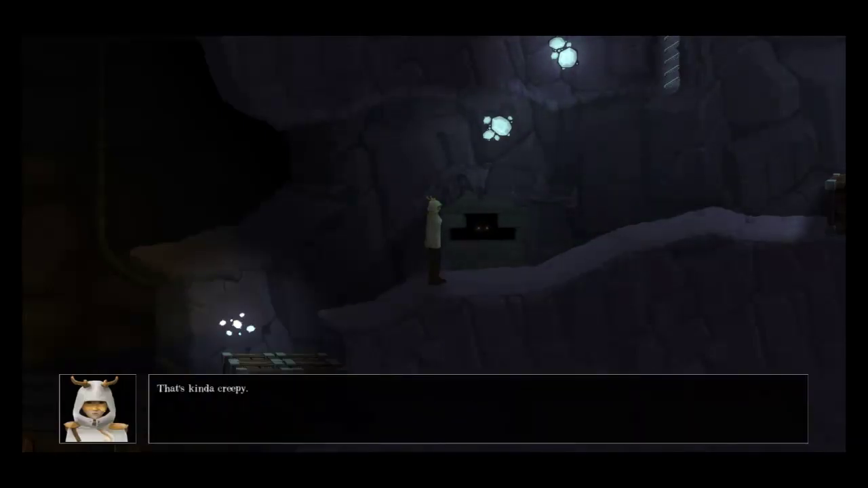
click(434, 407)
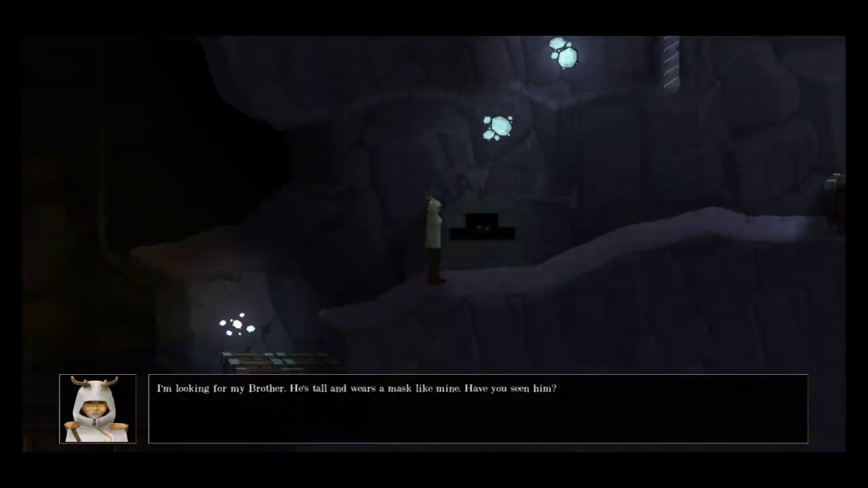
key(Return)
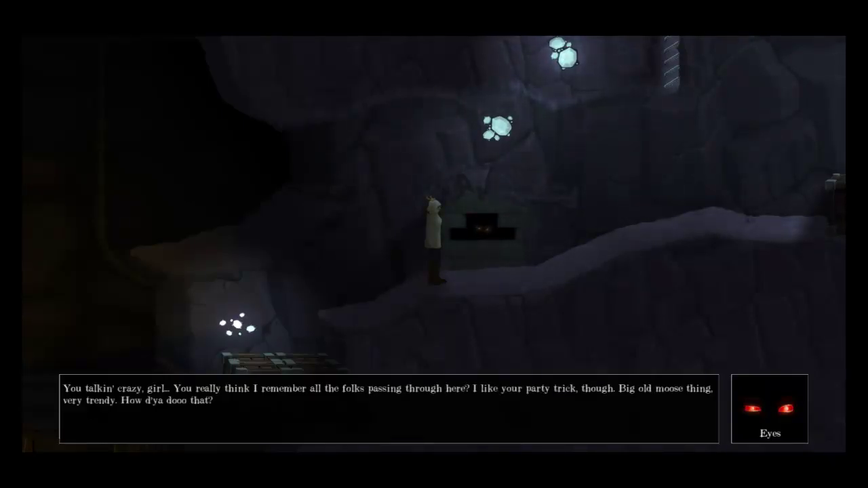
key(Return)
key(Return)
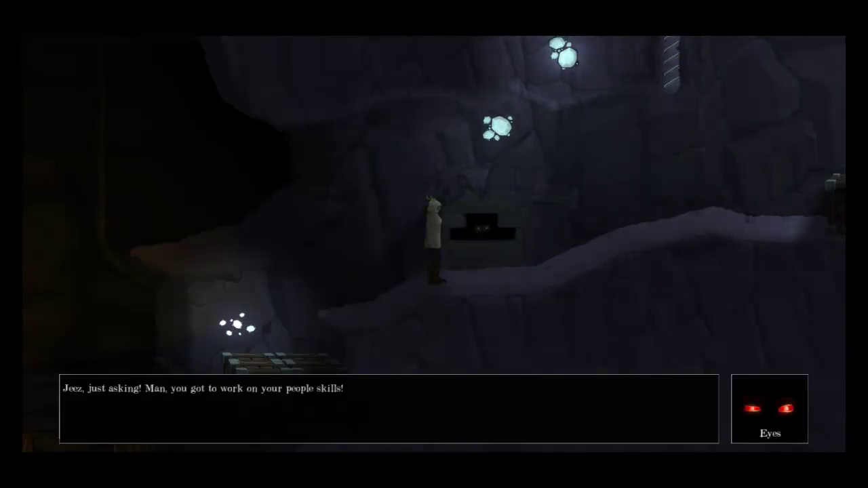
key(Return)
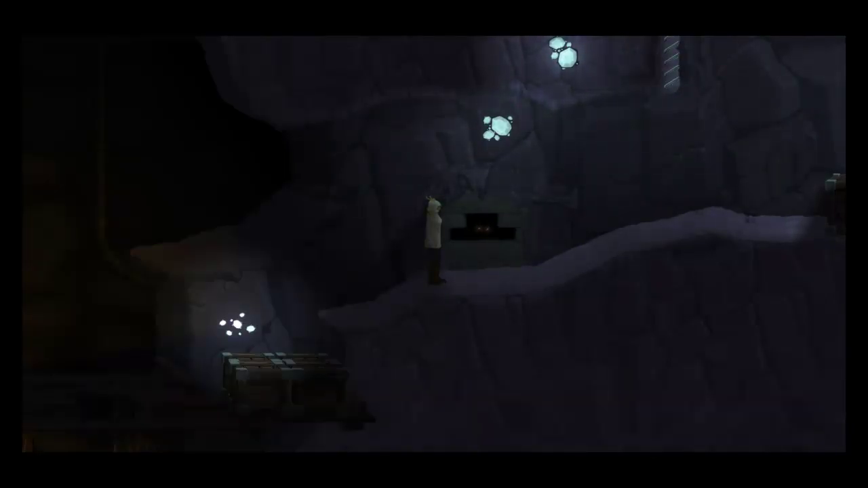
key(Left)
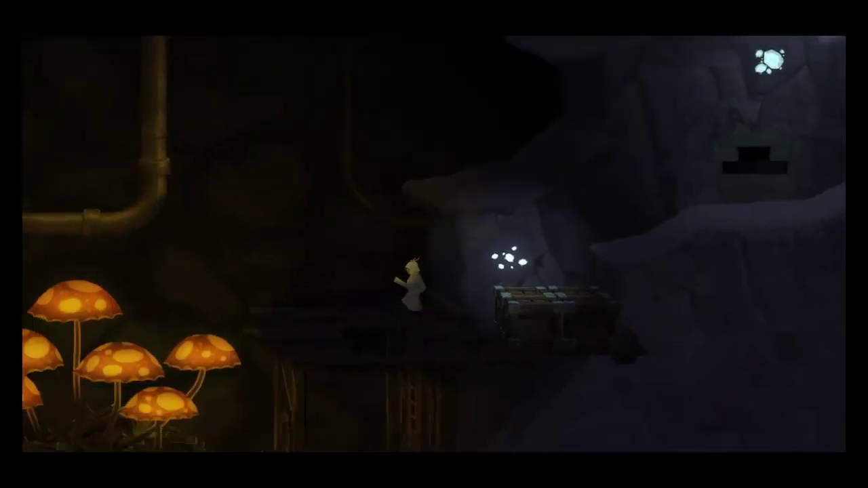
key(Left)
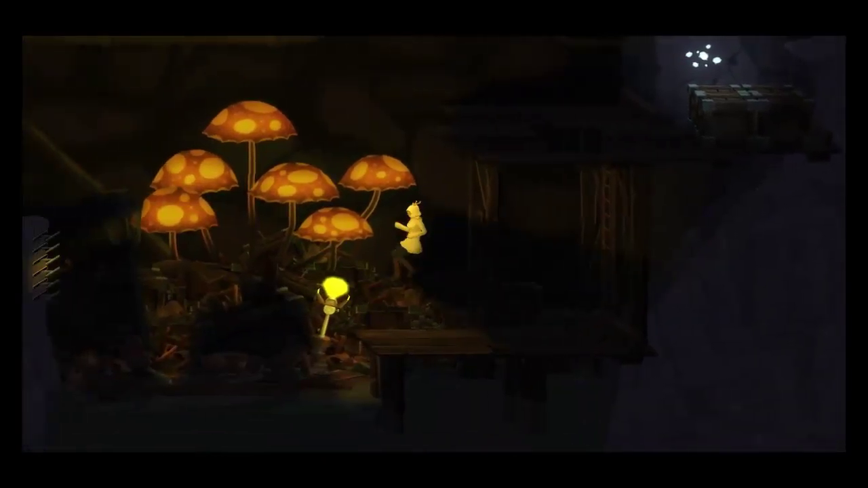
key(Left)
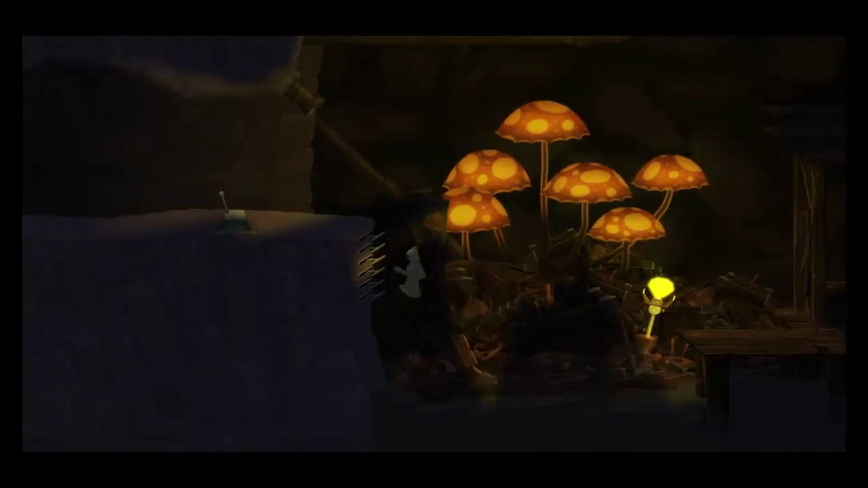
key(Up)
key(Left)
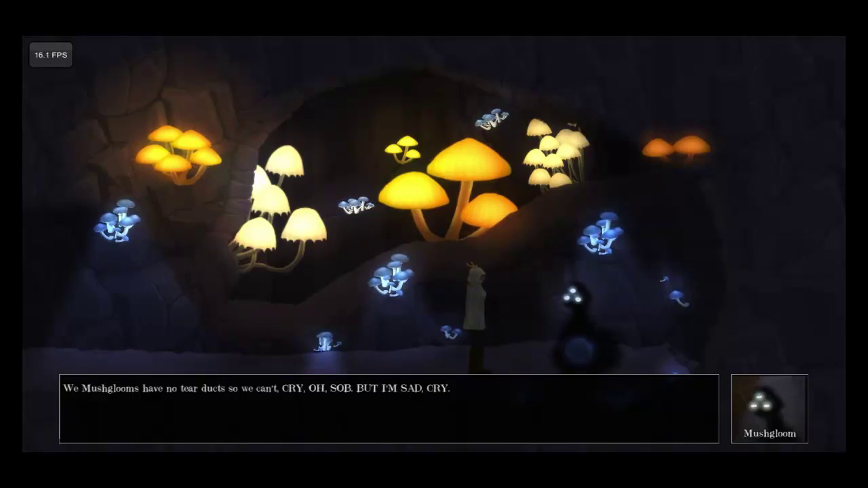
click(388, 408)
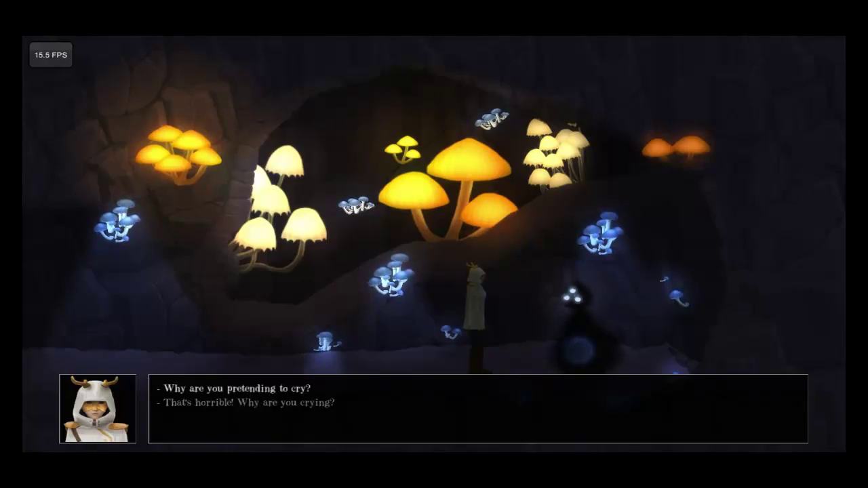
click(237, 388)
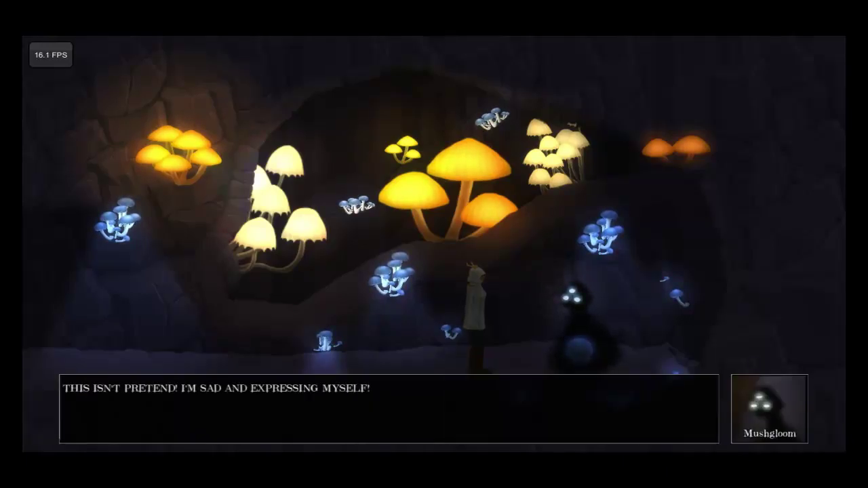
key(space)
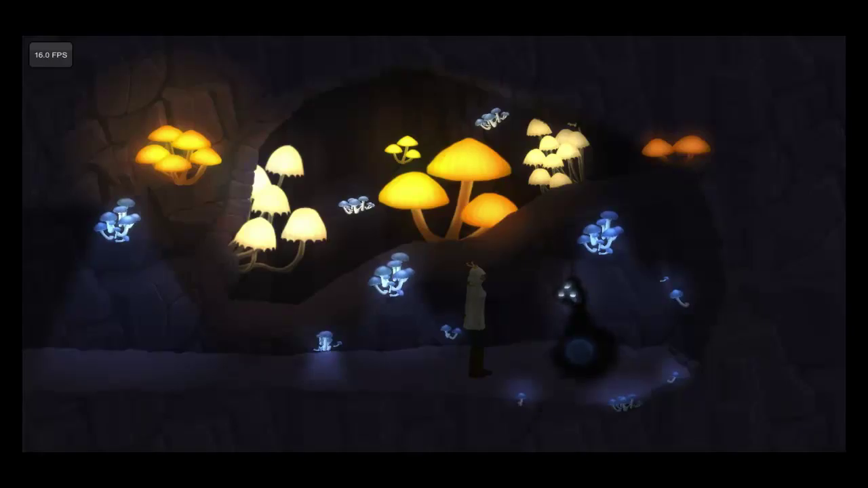
key(Right)
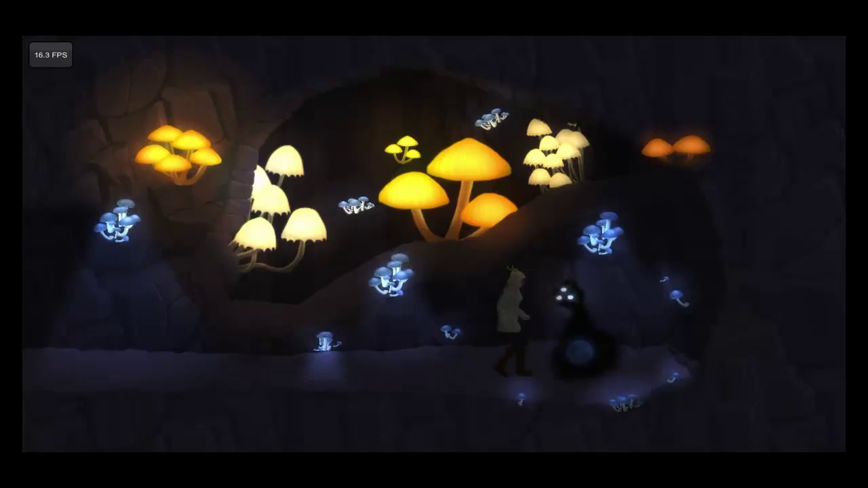
key(space)
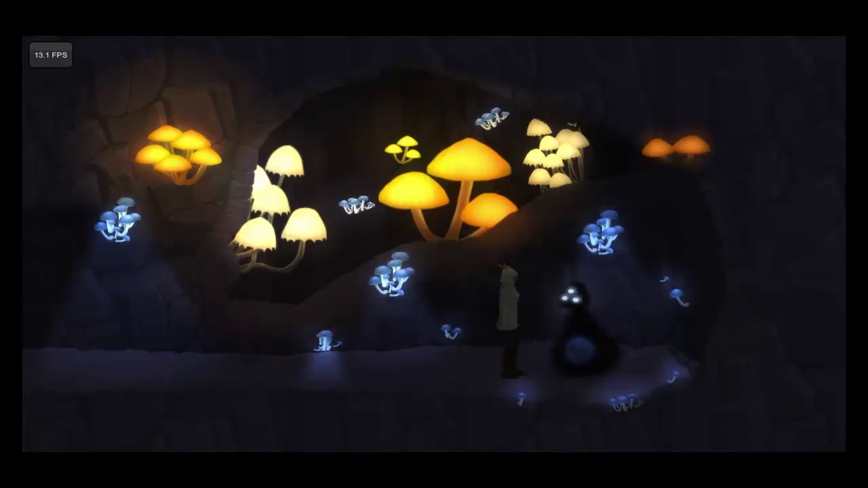
key(Left)
key(Left)
key(Right)
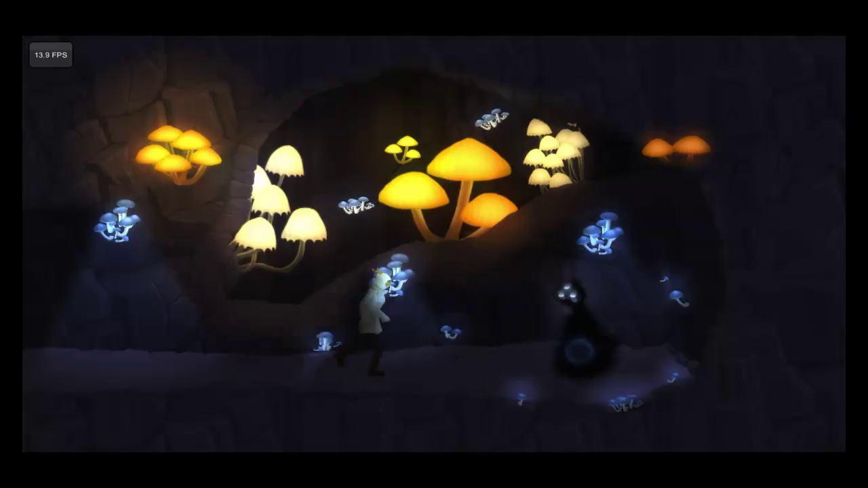
key(Right)
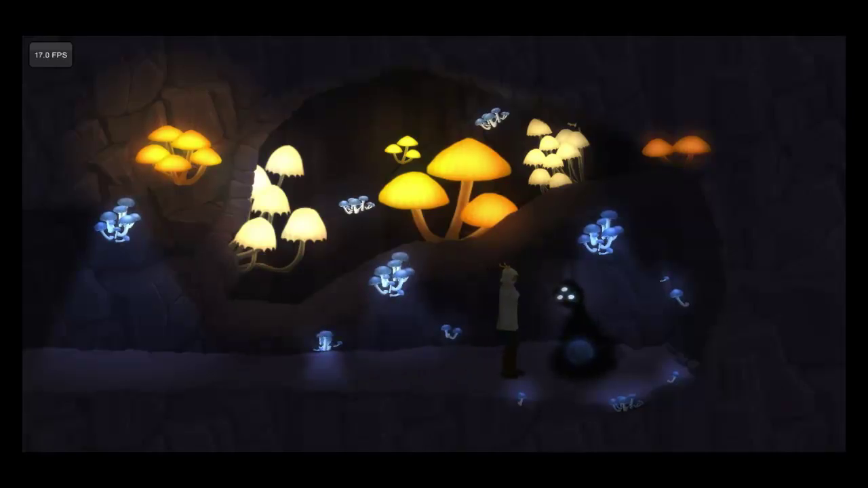
key(Left)
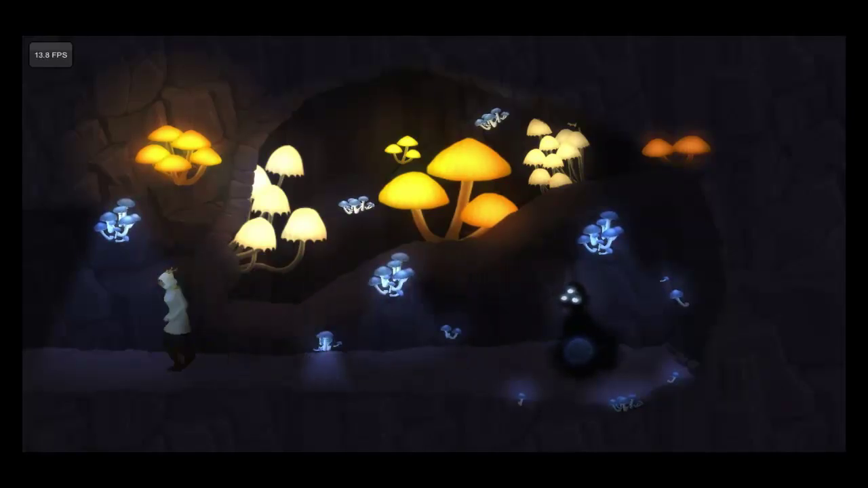
key(Left)
key(Right)
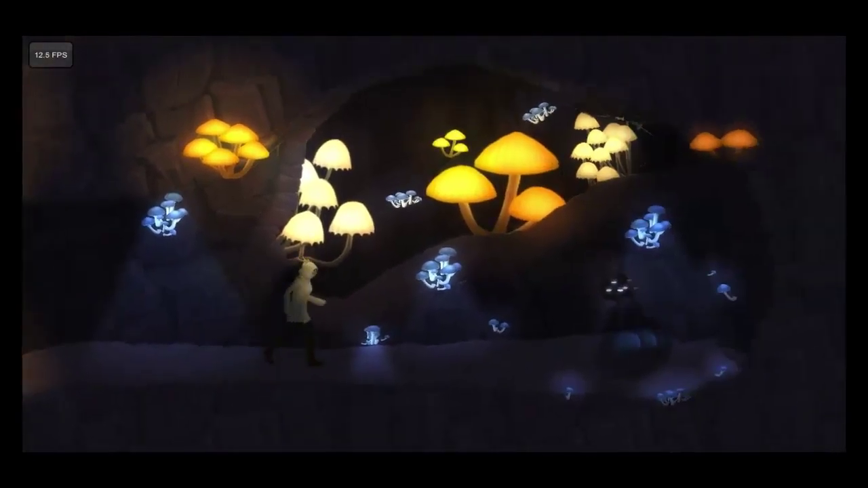
key(Right)
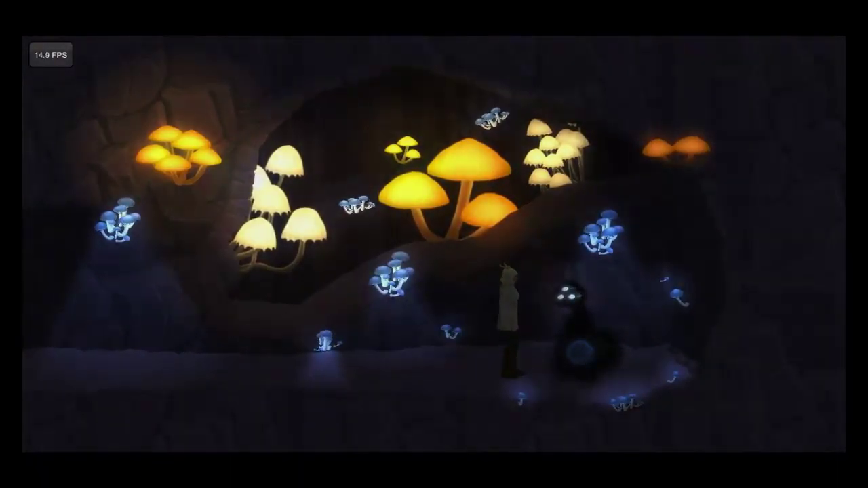